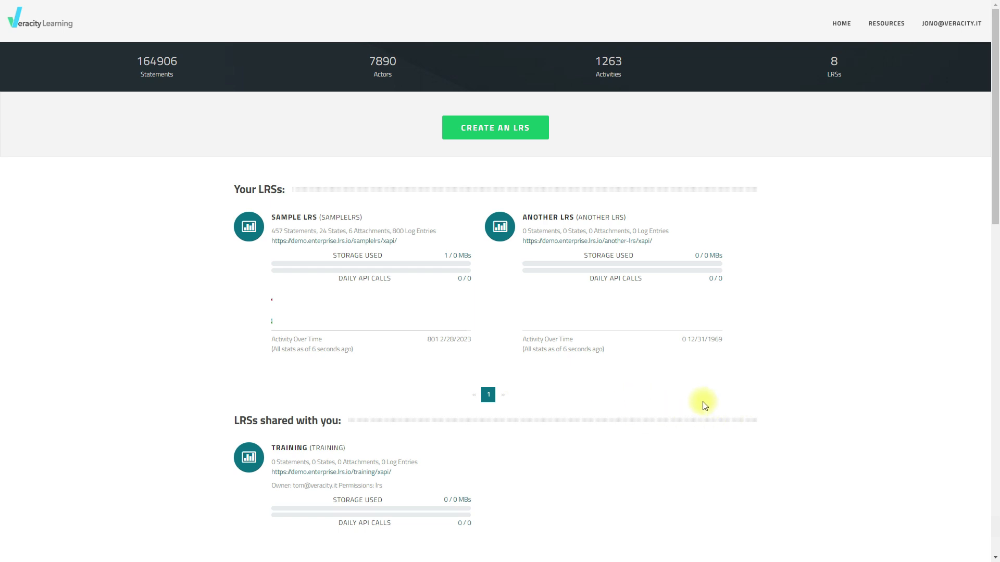
Open the permissions page of Another LRS and view the users available to add, without adding any
{"action": "left_click", "coordinate": [569, 222]}
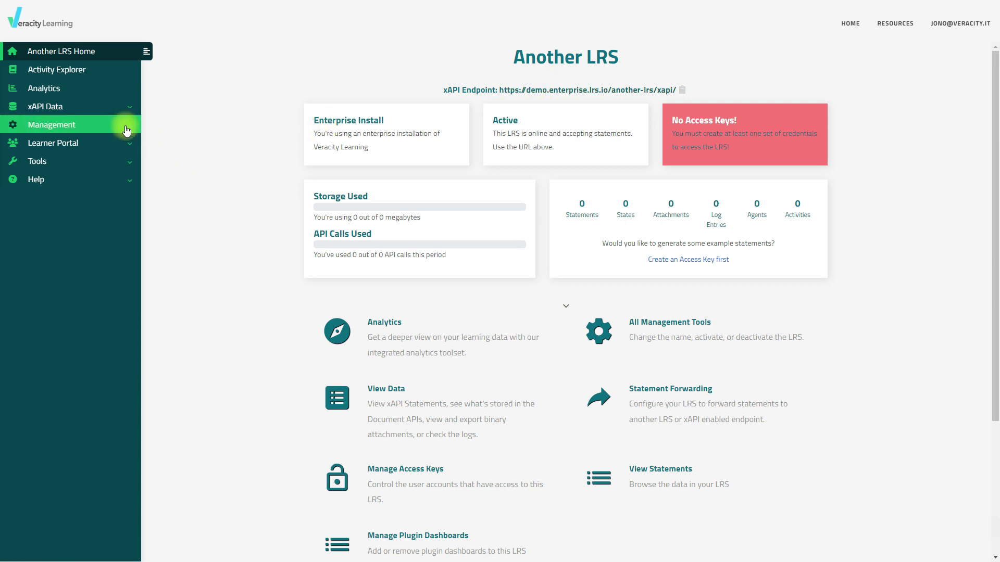
{"action": "left_click", "coordinate": [128, 125]}
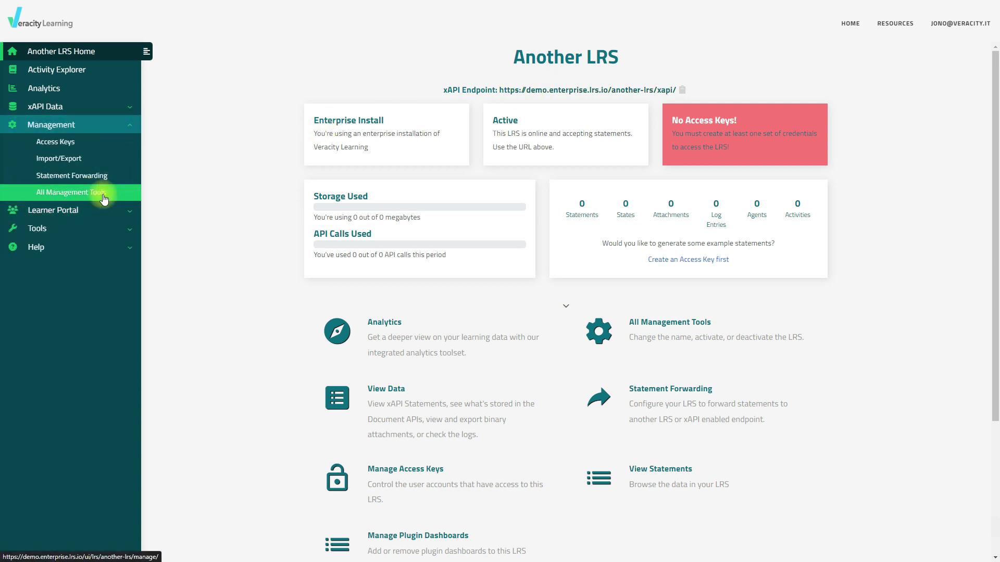
{"action": "left_click", "coordinate": [110, 192]}
{"action": "scroll", "coordinate": [899, 360], "scroll_direction": "down", "scroll_amount": 3}
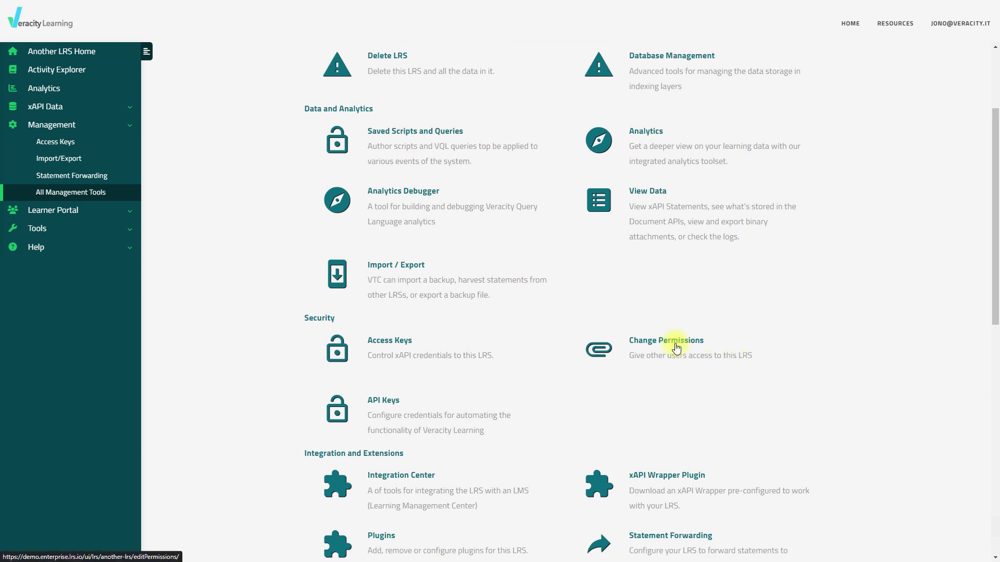
{"action": "left_click", "coordinate": [683, 347]}
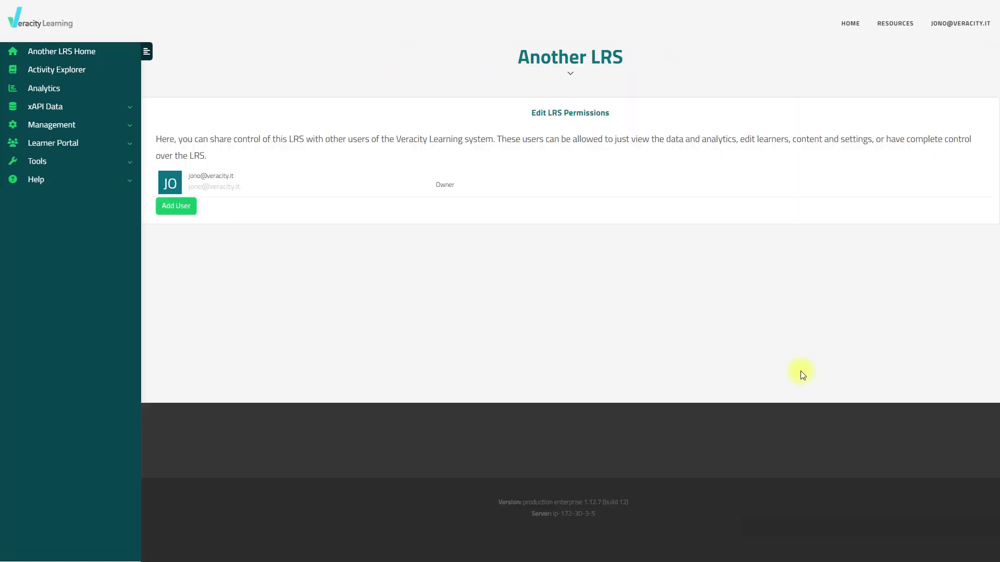
{"action": "left_click", "coordinate": [185, 211]}
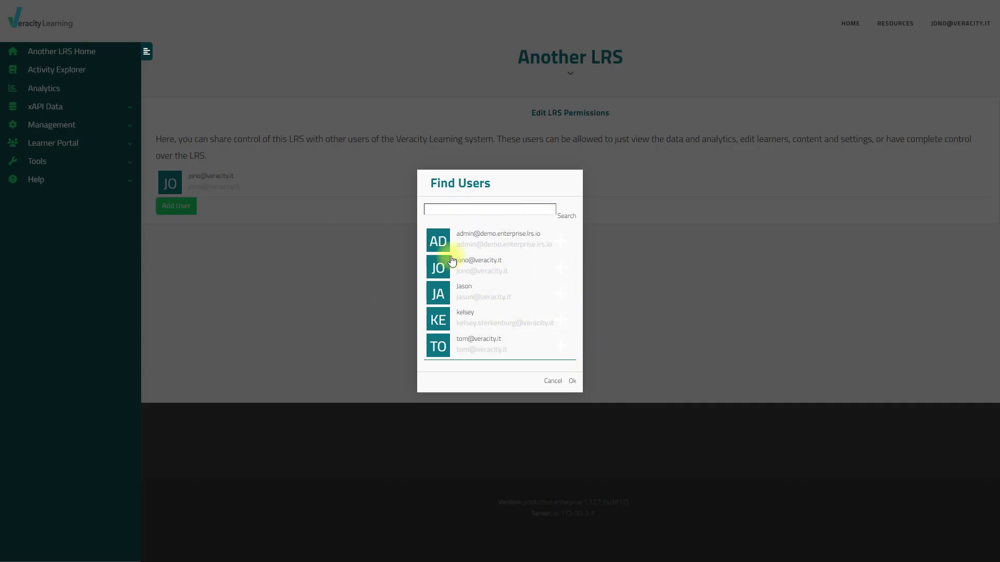
{"action": "left_click", "coordinate": [554, 382]}
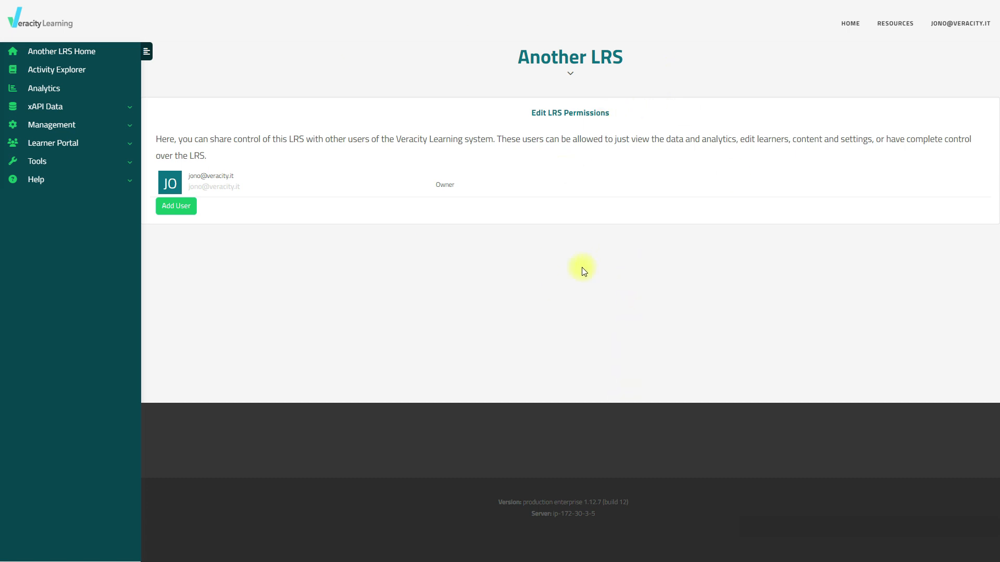
Open the system-level permissions of the first user in the All Users list and expand the admin and lrs groups
{"action": "left_click", "coordinate": [61, 29]}
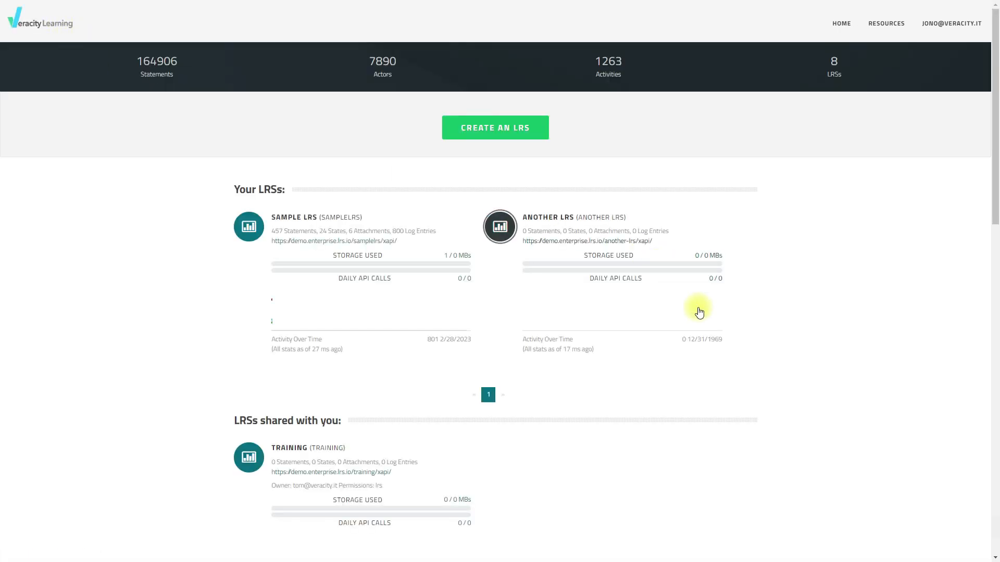
{"action": "scroll", "coordinate": [819, 371], "scroll_direction": "down", "scroll_amount": 8}
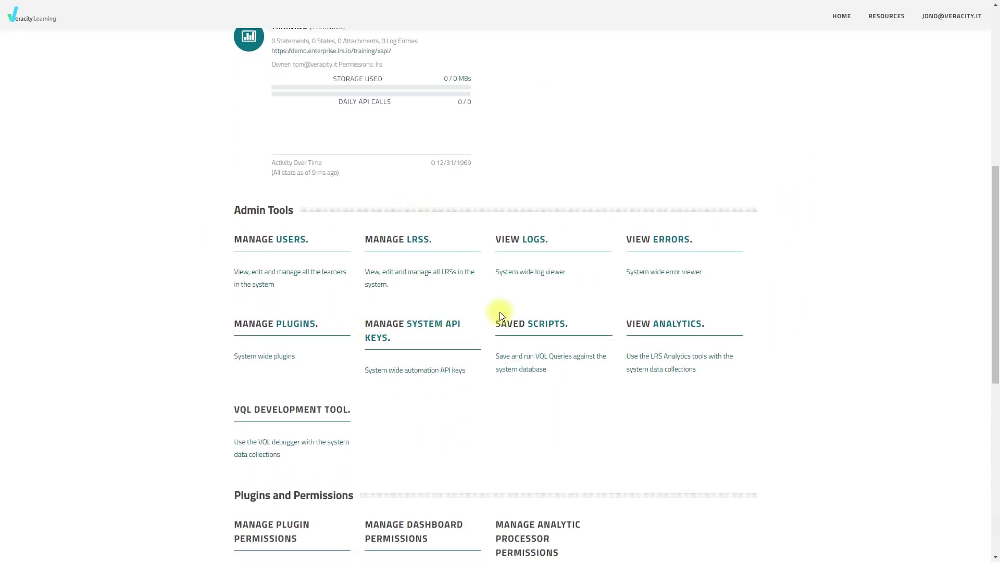
{"action": "scroll", "coordinate": [710, 319], "scroll_direction": "down", "scroll_amount": 2}
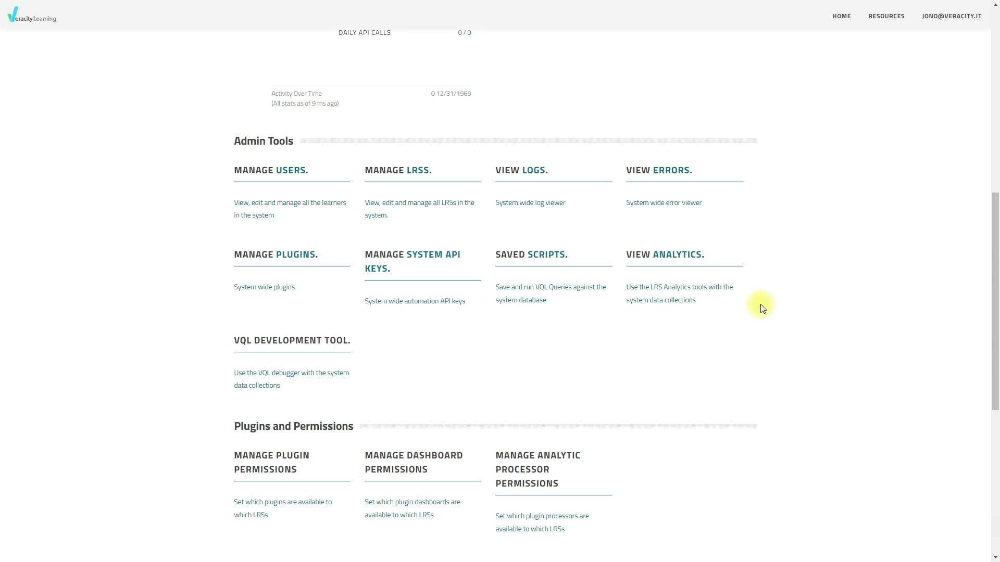
{"action": "left_click", "coordinate": [269, 170]}
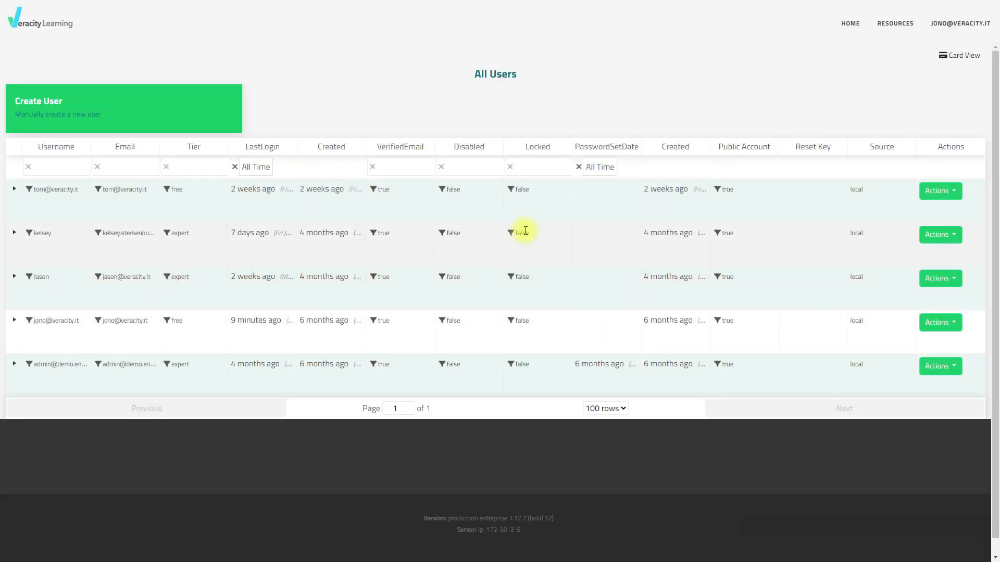
{"action": "left_click", "coordinate": [958, 193]}
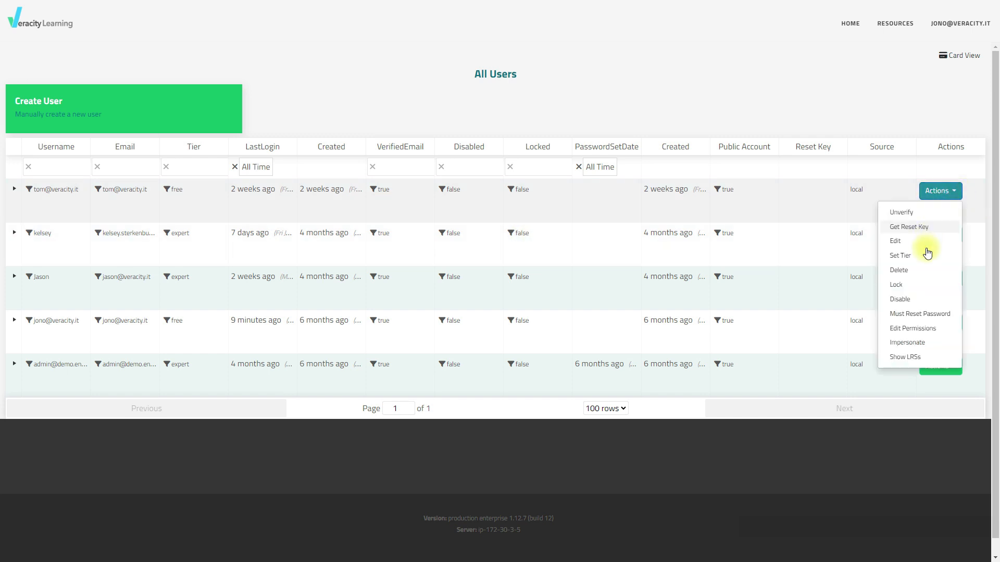
{"action": "left_click", "coordinate": [940, 331]}
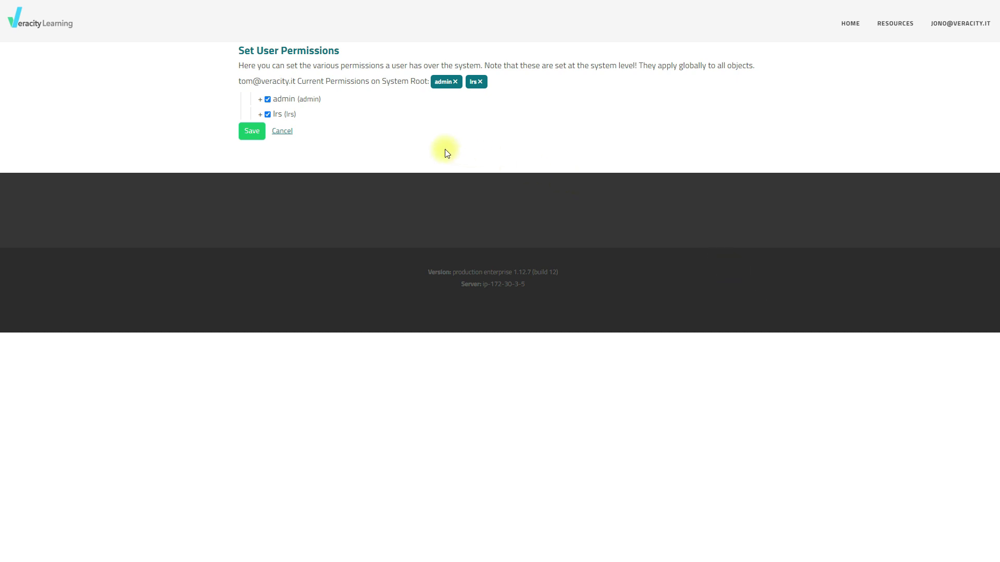
{"action": "left_click", "coordinate": [260, 99]}
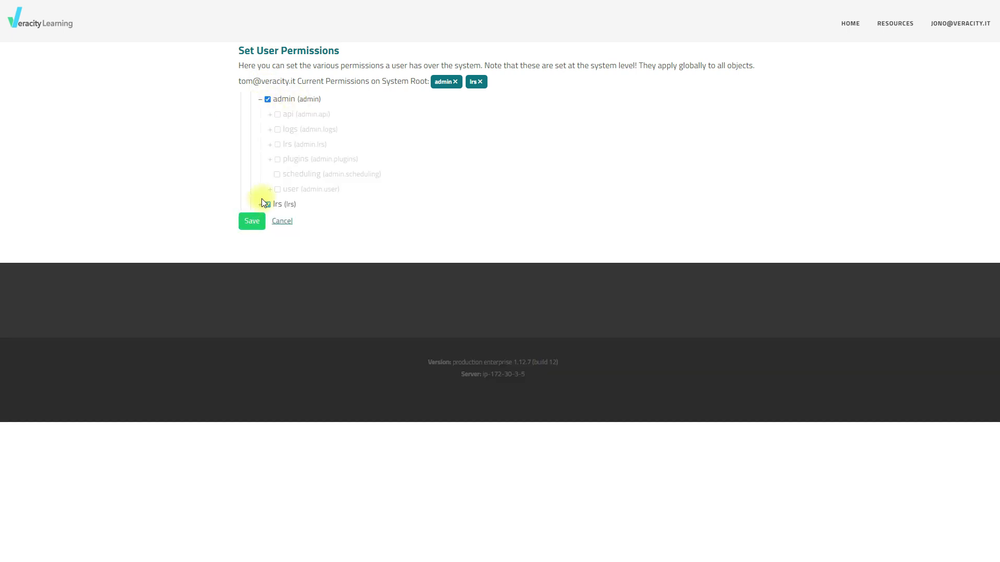
{"action": "left_click", "coordinate": [260, 203]}
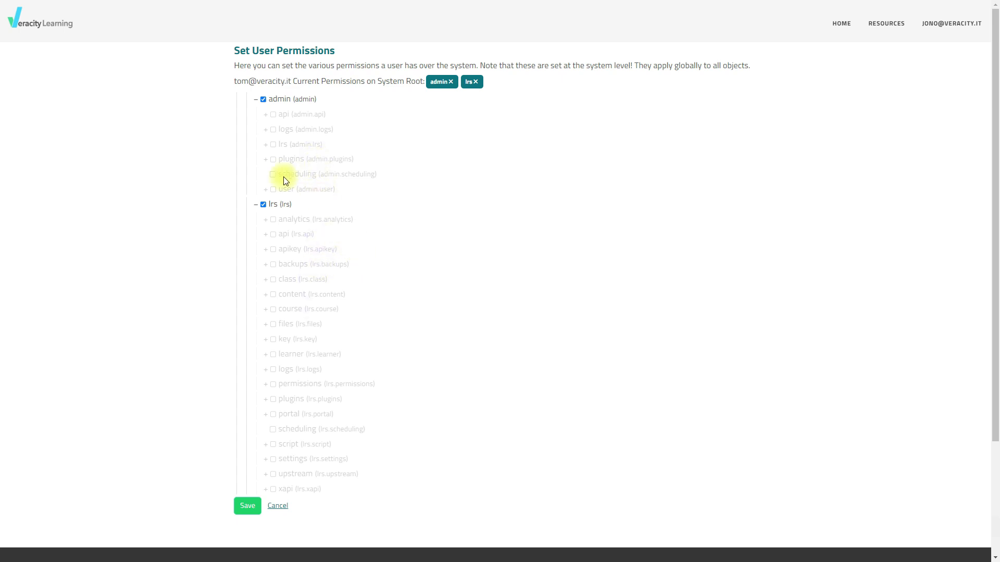
Replace the user's full admin permission with only admin.lrs.create, admin.lrs.edit and admin.lrs.view
{"action": "left_click", "coordinate": [268, 103]}
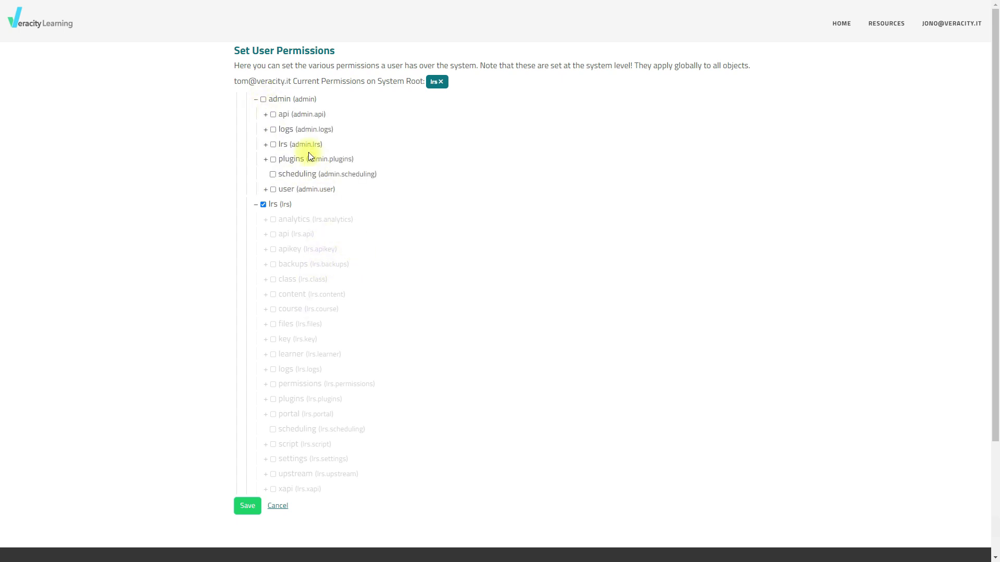
{"action": "left_click", "coordinate": [265, 145]}
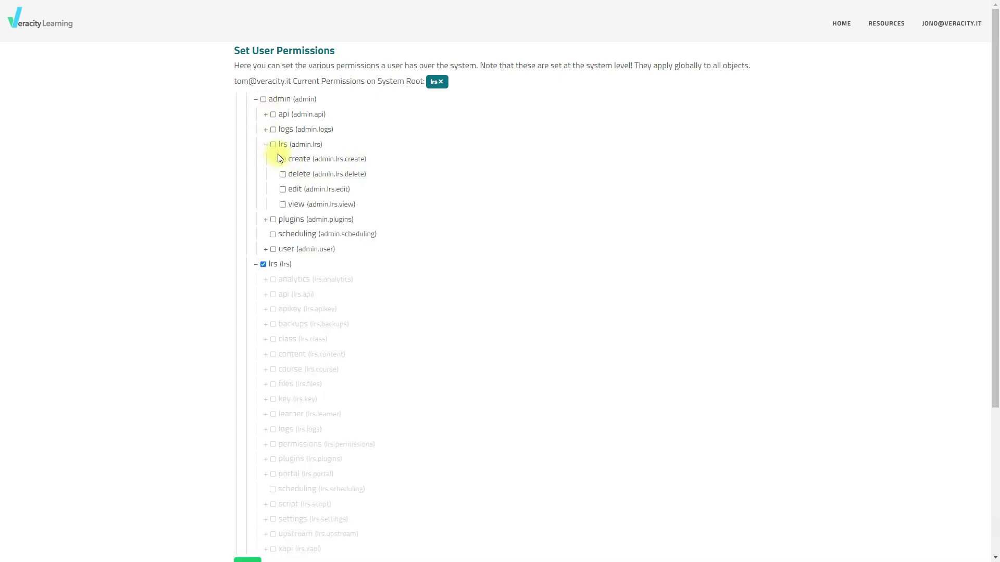
{"action": "left_click", "coordinate": [283, 160]}
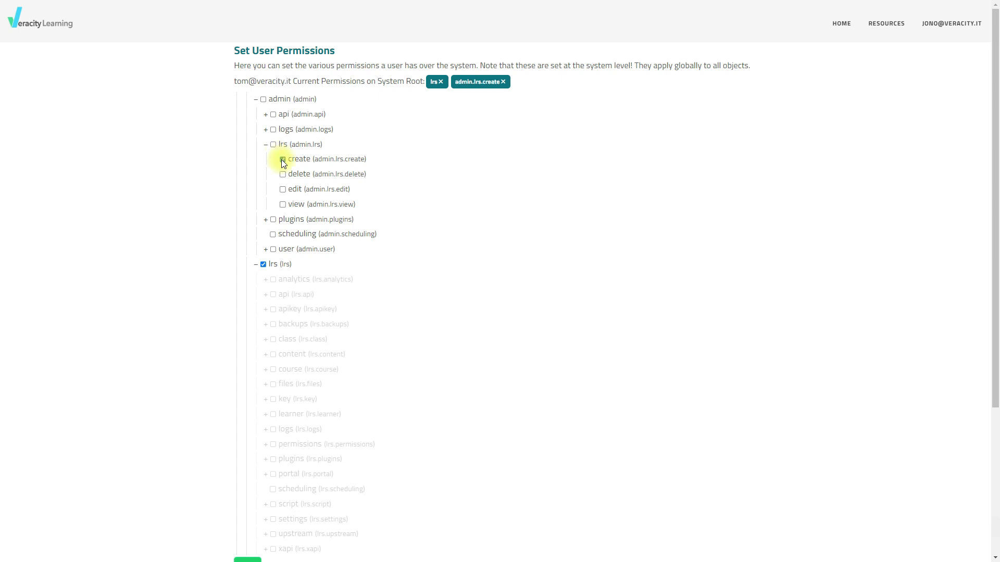
{"action": "left_click", "coordinate": [283, 189]}
{"action": "left_click", "coordinate": [283, 205]}
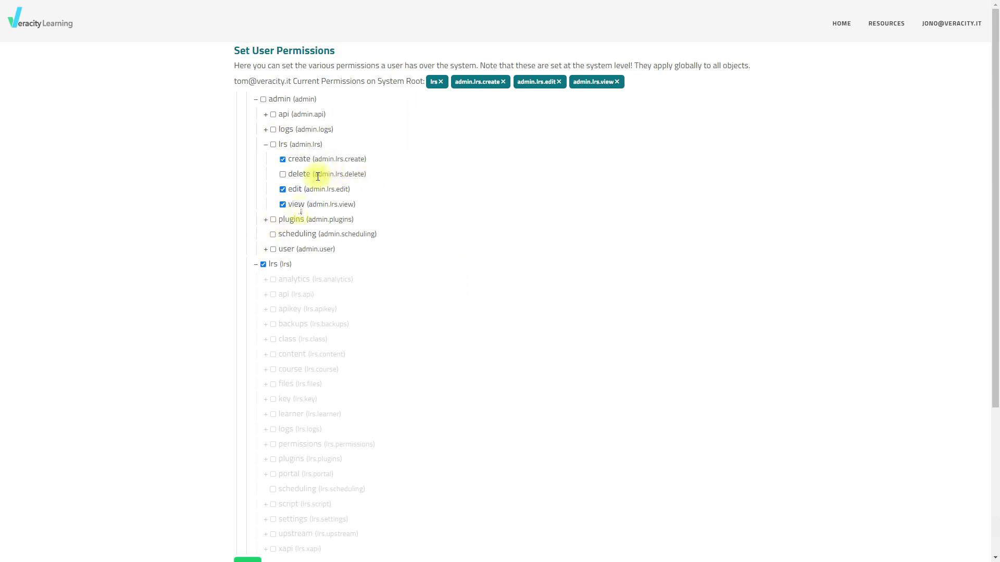
Remove the view, edit and create permissions under admin.lrs and grant the full admin permission again
{"action": "left_click", "coordinate": [282, 204]}
{"action": "left_click", "coordinate": [282, 189]}
{"action": "left_click", "coordinate": [282, 159]}
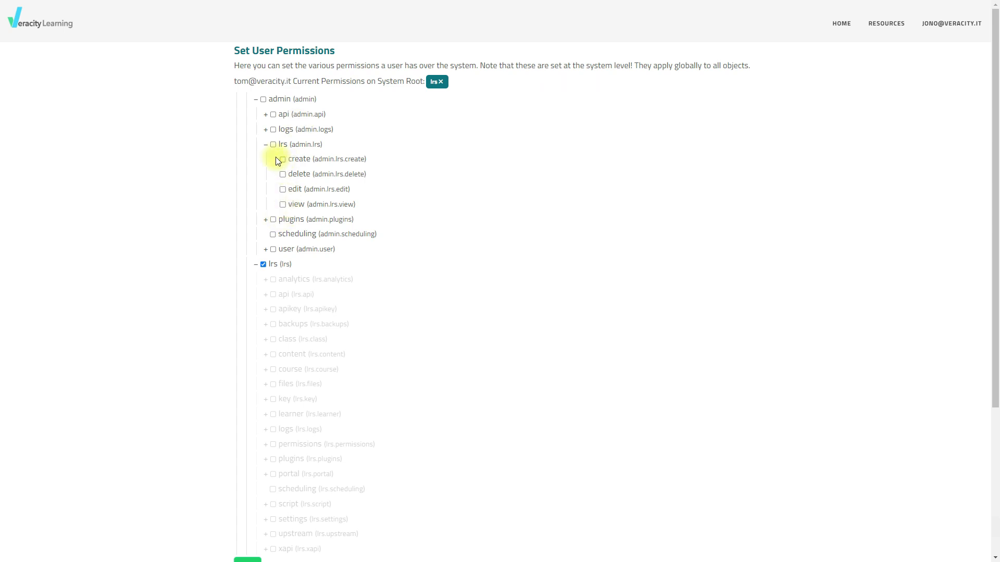
{"action": "left_click", "coordinate": [265, 145]}
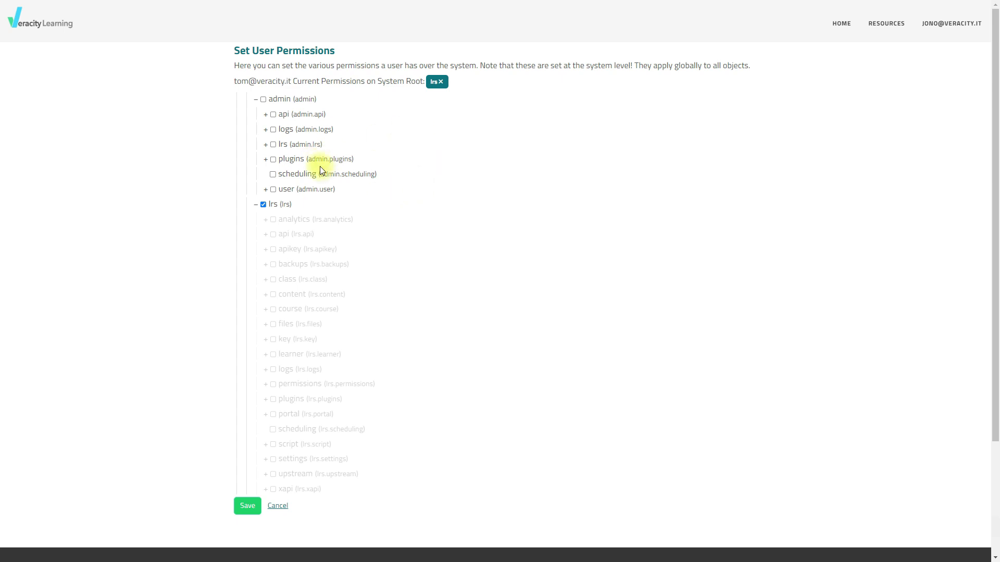
{"action": "left_click", "coordinate": [263, 100]}
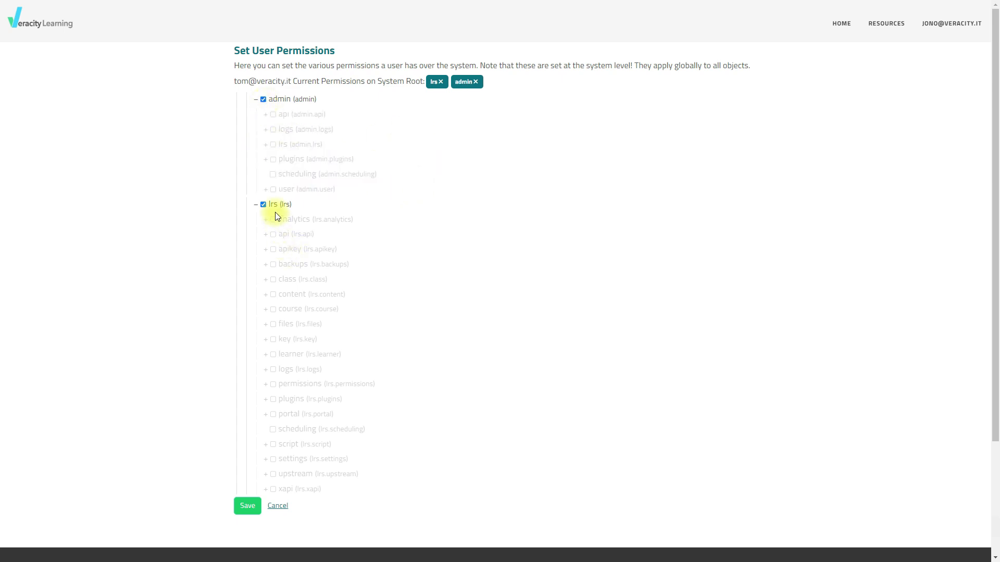
Replace the user's full lrs permission with only the analytics view permission, lrs.analytics.view
{"action": "scroll", "coordinate": [261, 204], "scroll_direction": "down", "scroll_amount": 2}
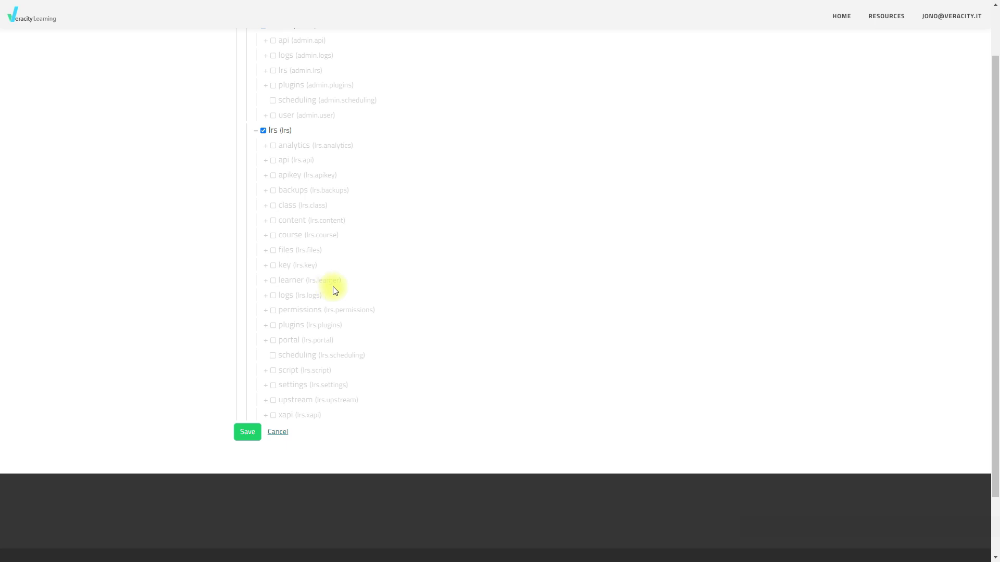
{"action": "left_click", "coordinate": [270, 132]}
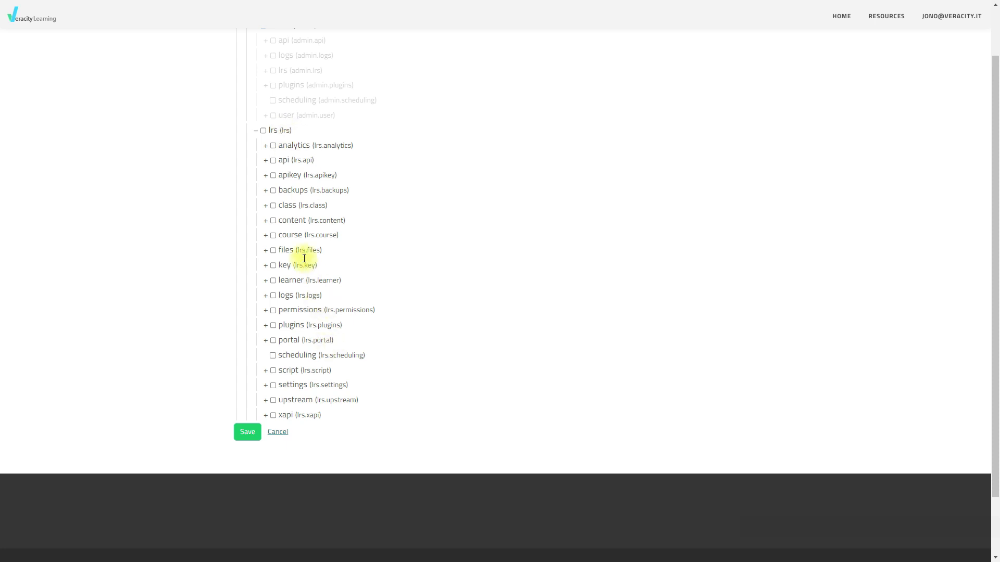
{"action": "left_click", "coordinate": [263, 130]}
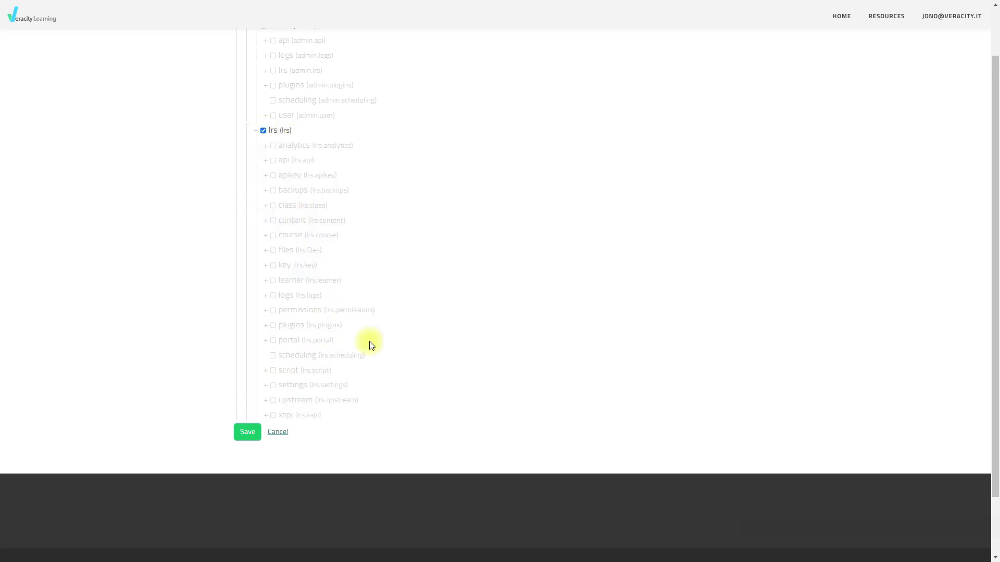
{"action": "left_click", "coordinate": [263, 130]}
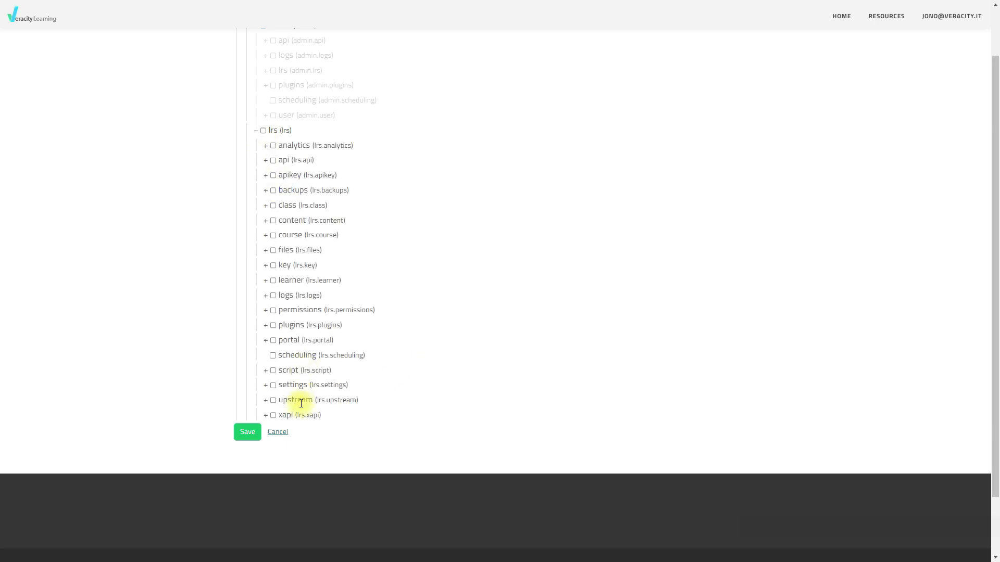
{"action": "left_click", "coordinate": [266, 146]}
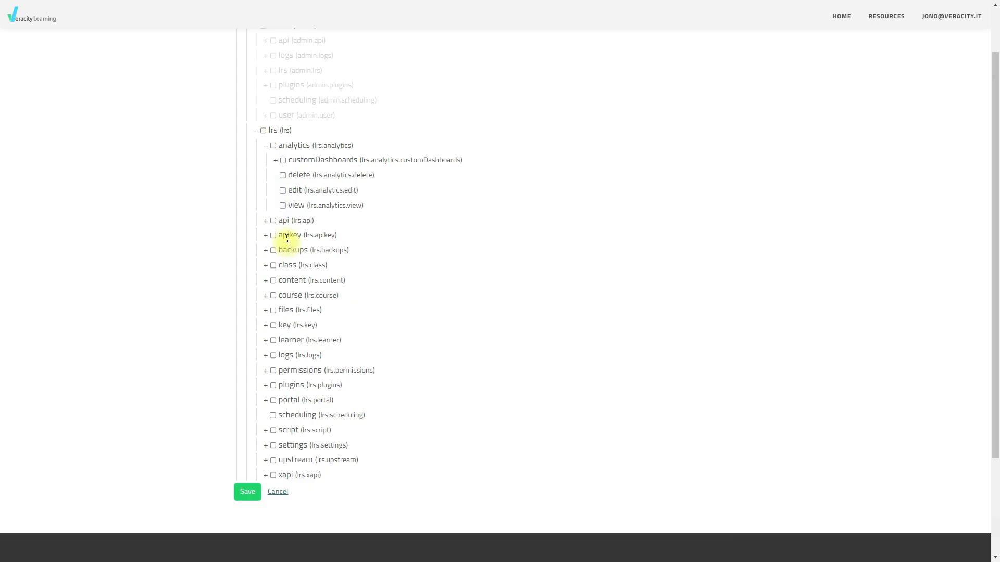
{"action": "left_click", "coordinate": [282, 206]}
Grant the full lrs permission again and save the user's system-level permissions
{"action": "left_click", "coordinate": [264, 131]}
{"action": "scroll", "coordinate": [419, 283], "scroll_direction": "up", "scroll_amount": 2}
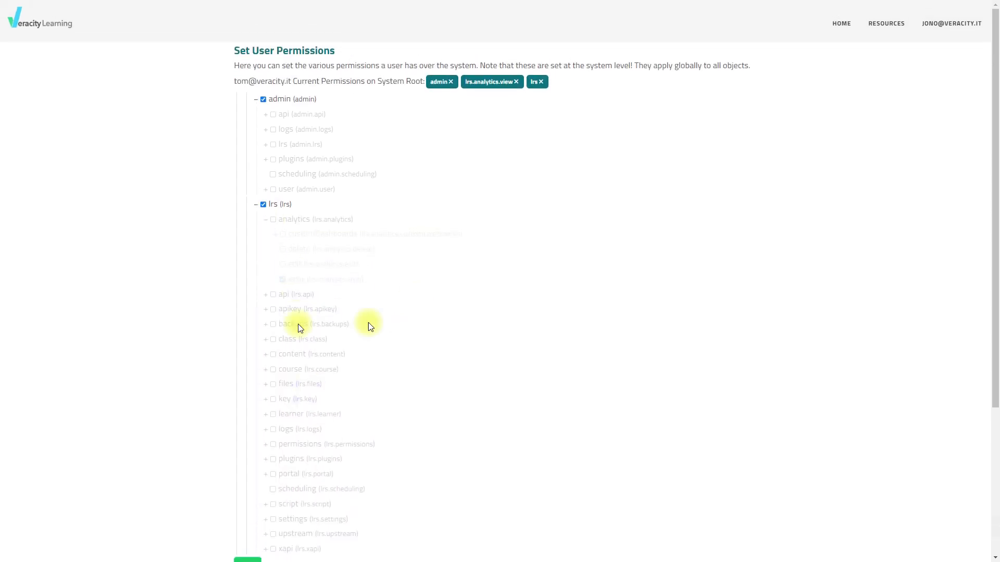
{"action": "scroll", "coordinate": [360, 329], "scroll_direction": "down", "scroll_amount": 3}
{"action": "left_click", "coordinate": [261, 429]}
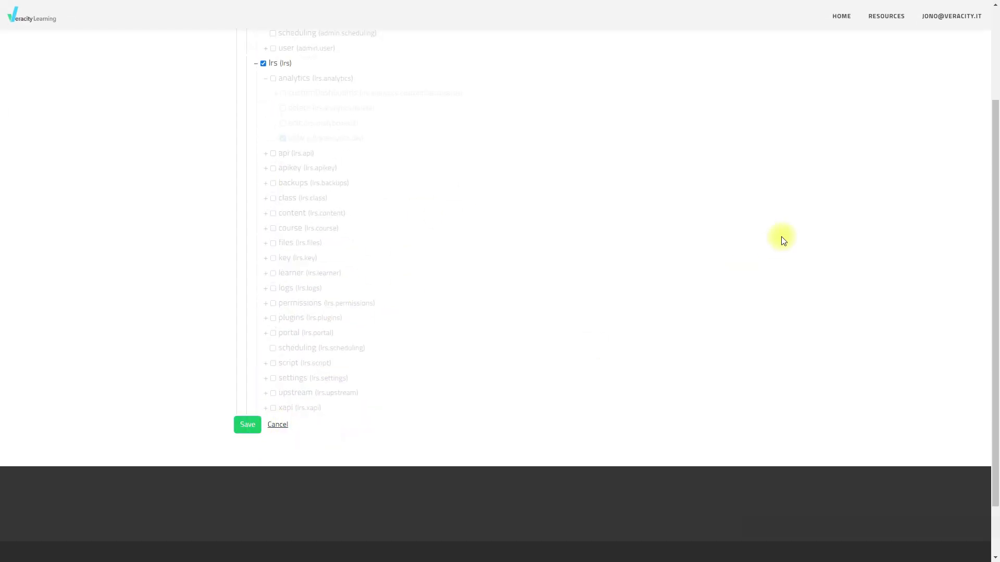